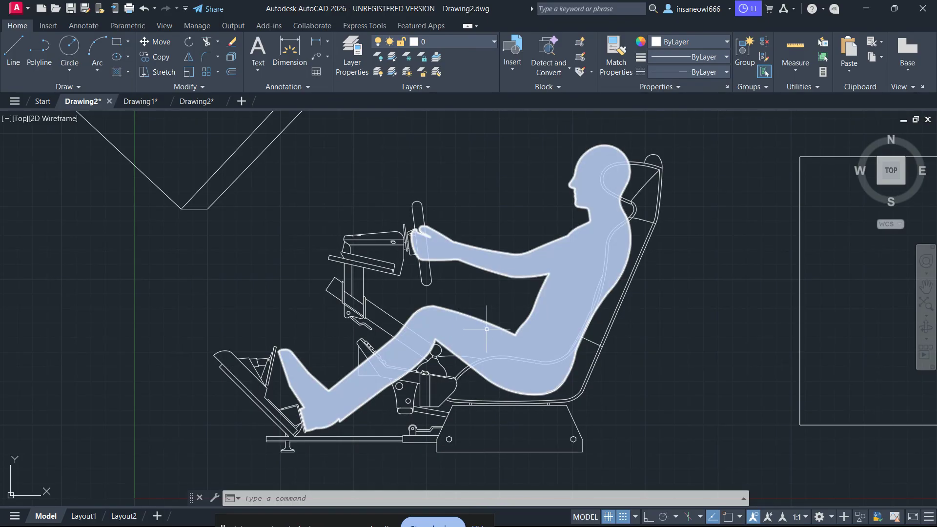
left_click(552, 298)
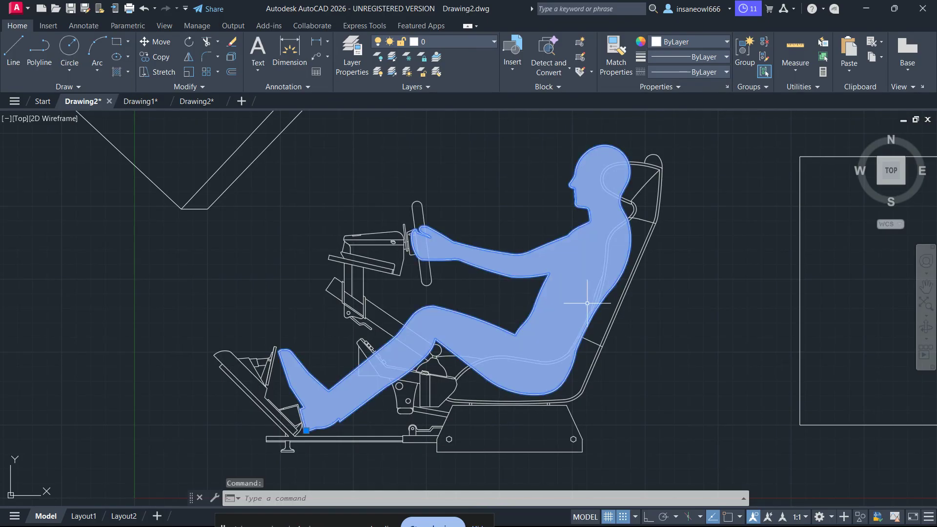
left_click(612, 314)
key("Escape")
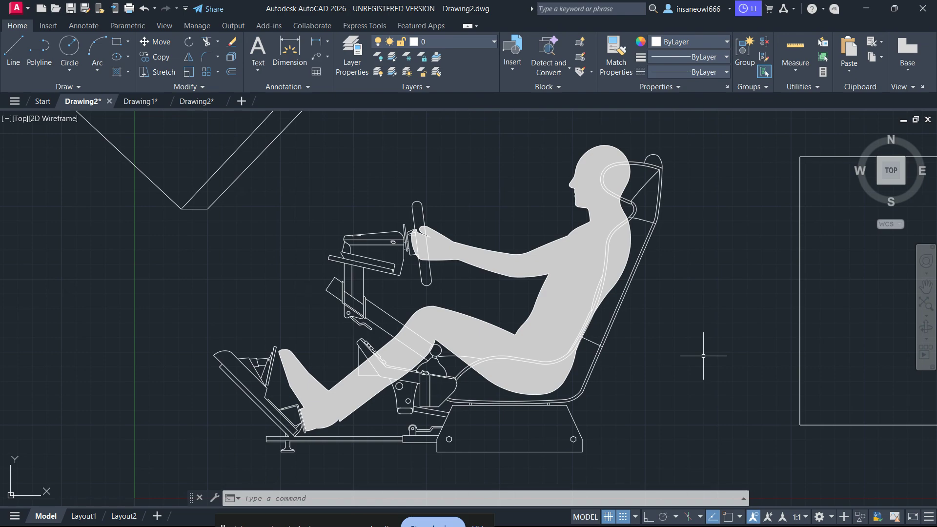
Open the seated figure's block "people siting _side_dwgmodels.com" in the Block Editor.
double_click(581, 306)
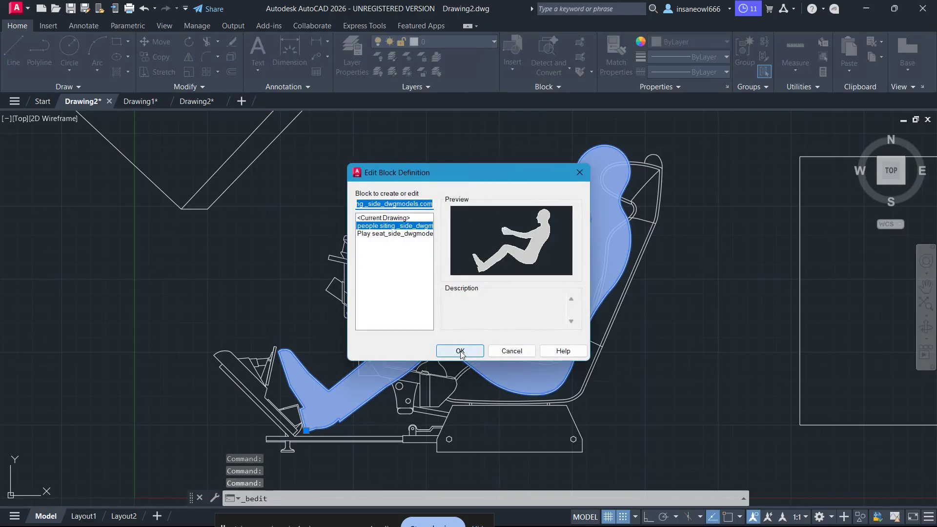
left_click(413, 235)
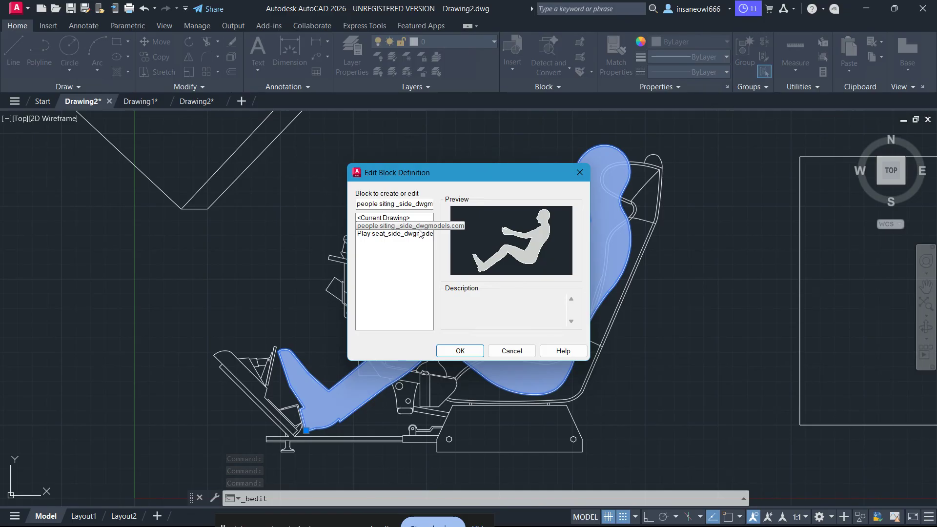
left_click(415, 233)
left_click(414, 228)
left_click(414, 220)
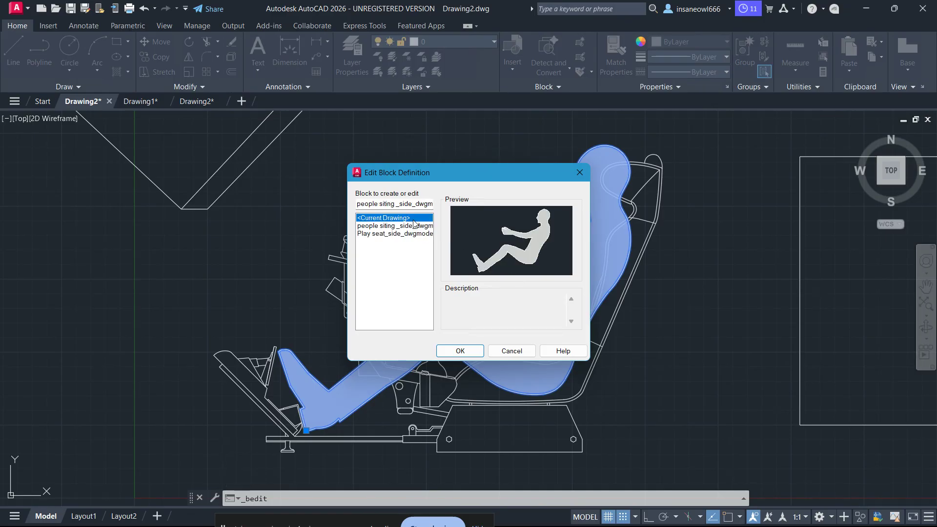
left_click(413, 227)
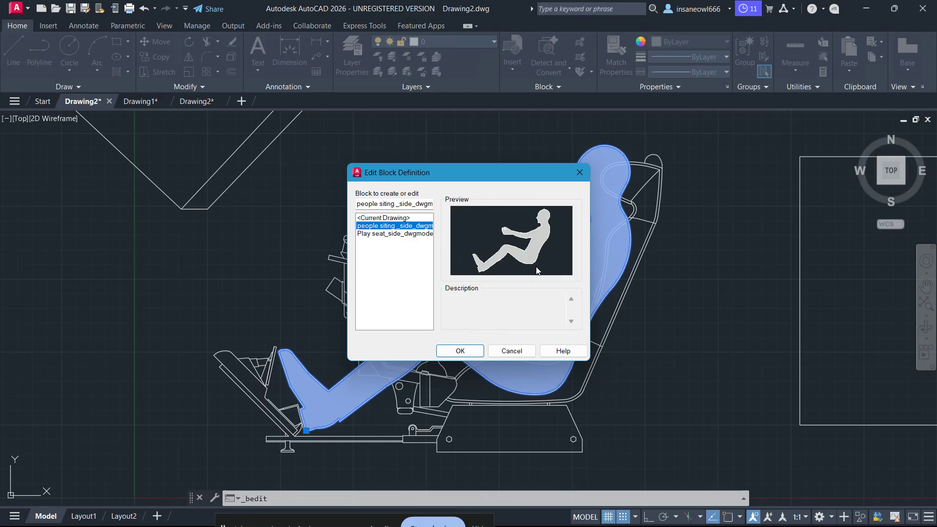
left_click(460, 351)
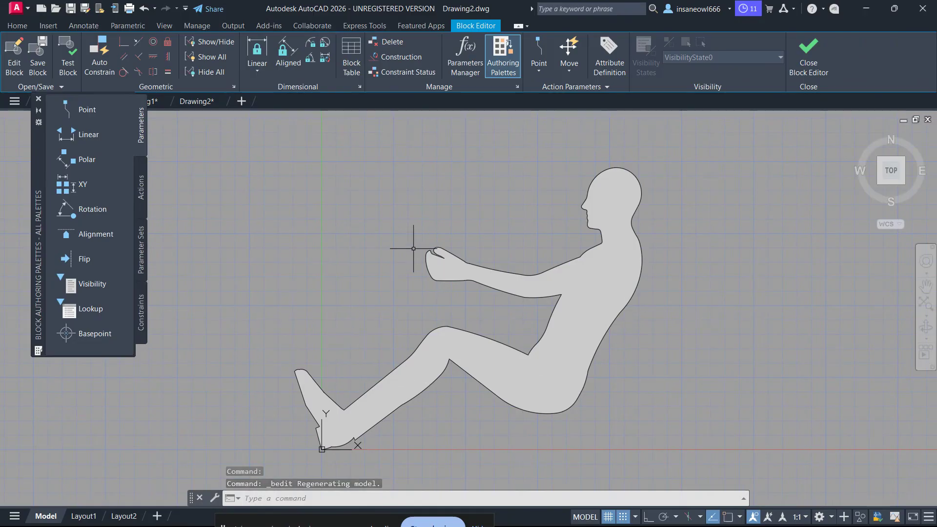
Look through the block authoring tools for actions, parameter sets, constraints and parameters.
middle_click_drag(575, 320, 553, 337)
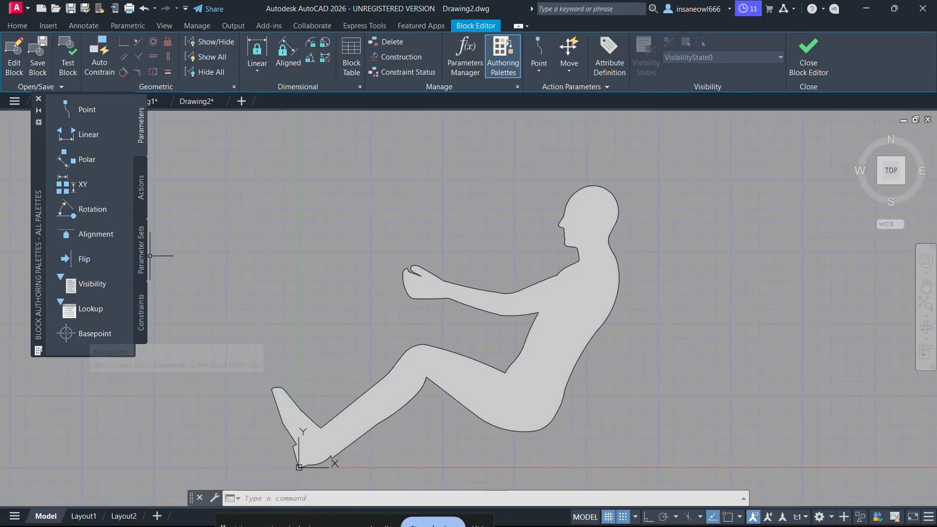
left_click(140, 198)
left_click(141, 241)
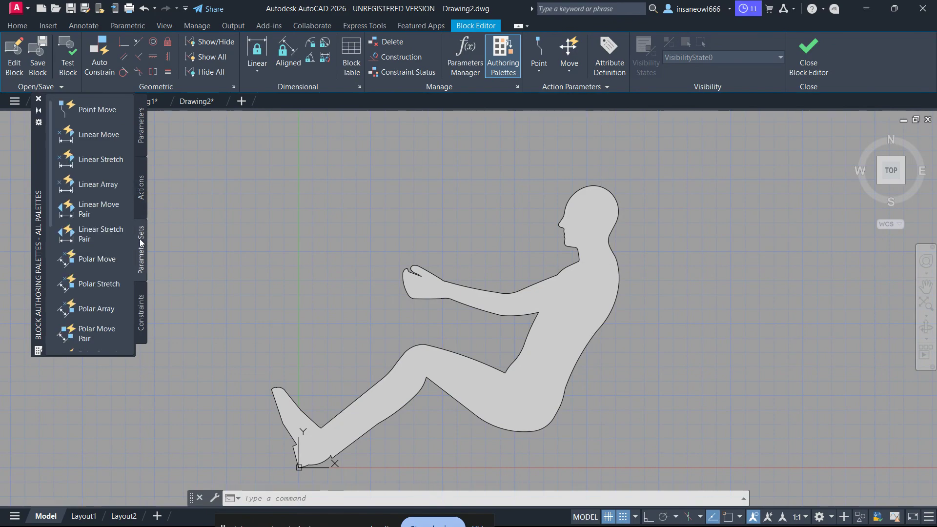
left_click(141, 310)
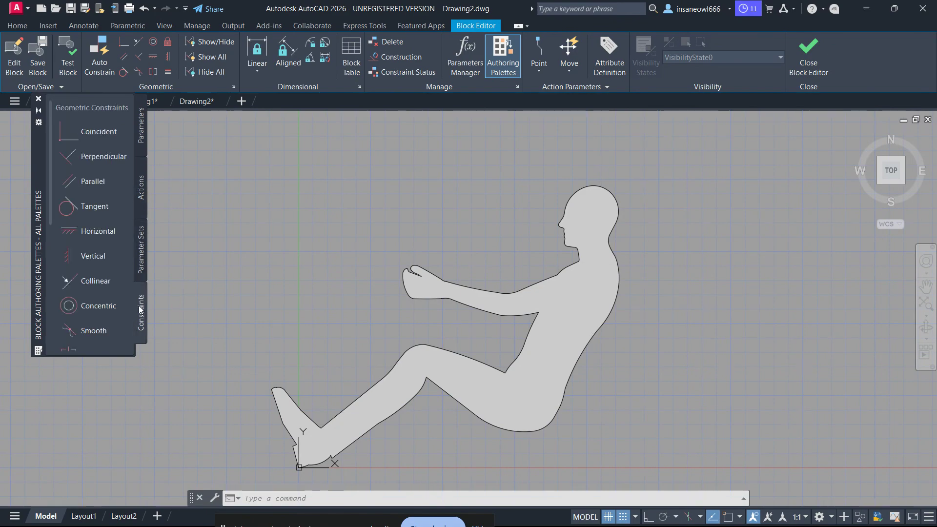
left_click(141, 120)
Try to assign a Rotate action directly to the seated figure in the block.
left_click(137, 171)
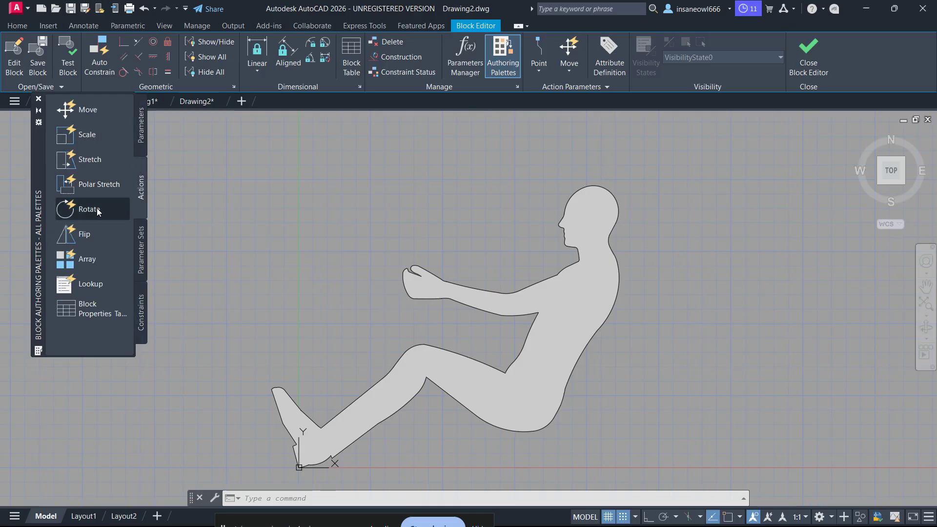
left_click(575, 222)
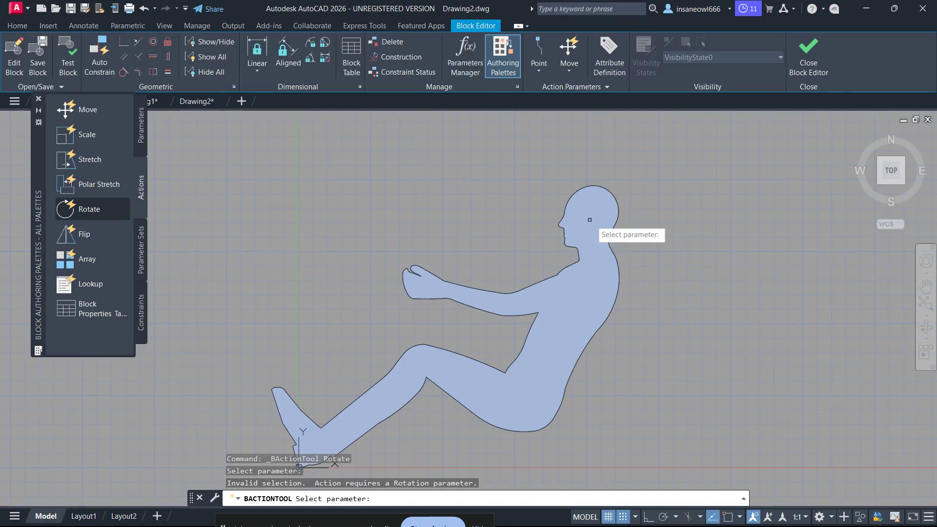
left_click(684, 260)
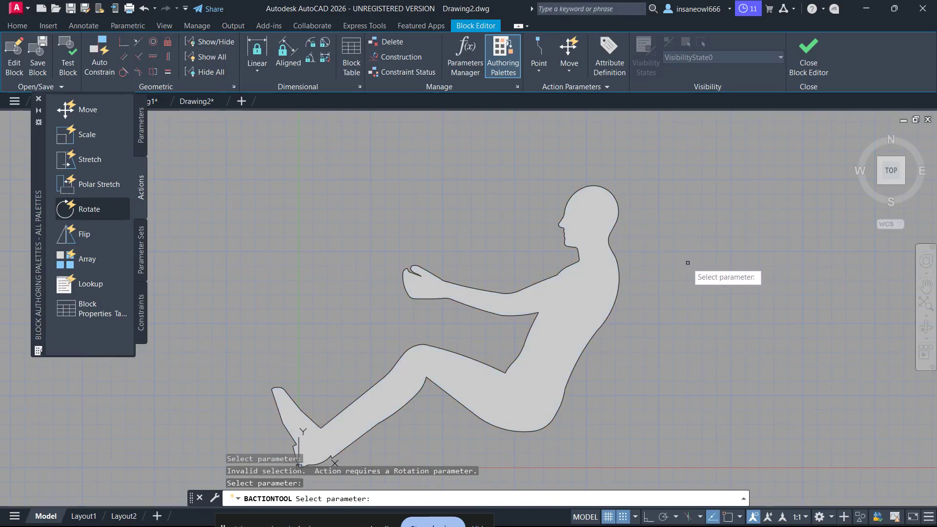
left_click(596, 261)
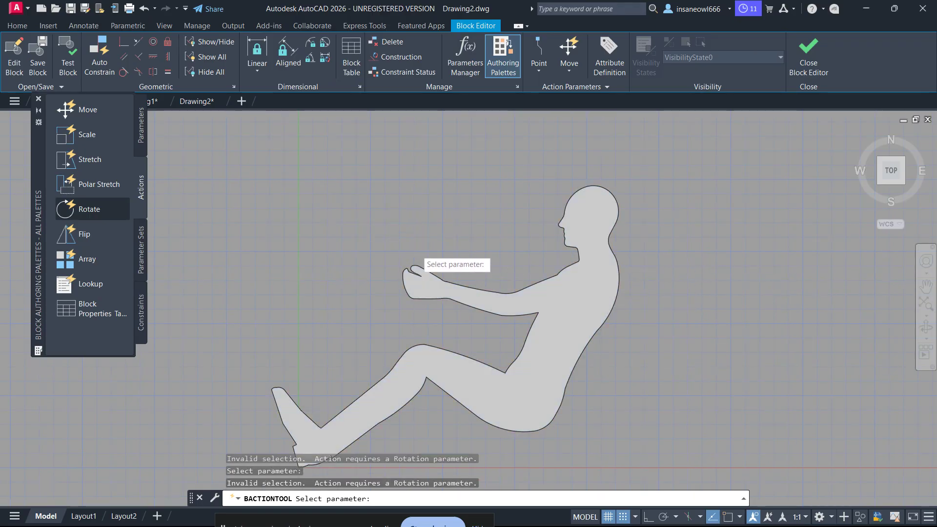
scroll(411, 253, "up", 5)
scroll(412, 253, "down", 5)
key("Escape")
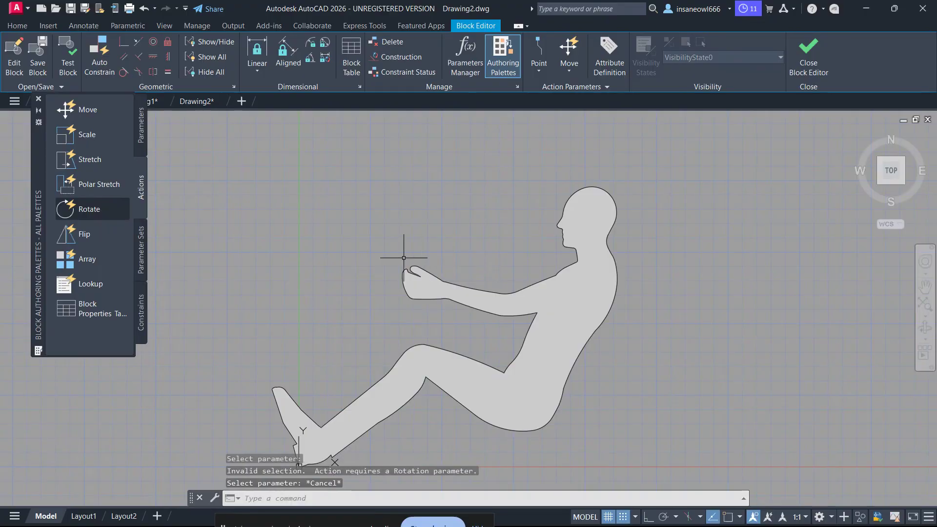
Try to assign a Move action directly to the seated figure's body.
left_click(88, 110)
left_click(547, 317)
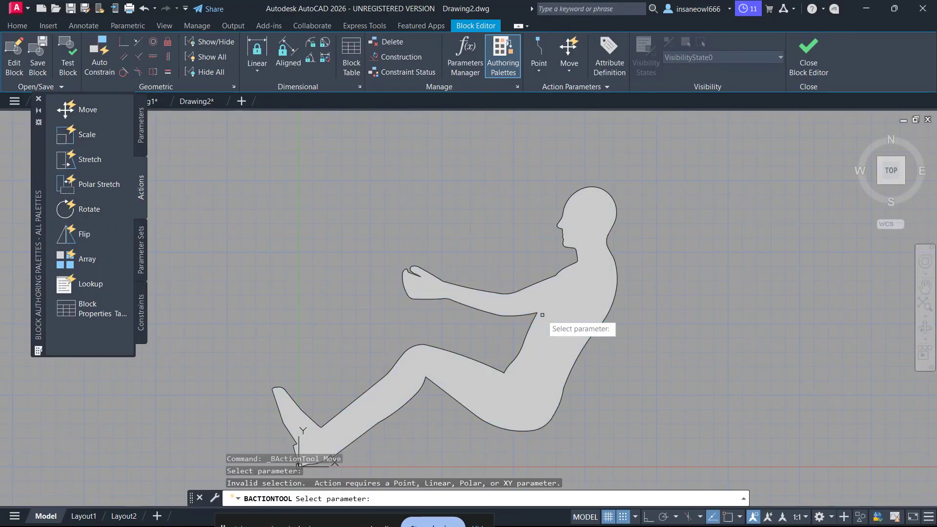
left_click(552, 320)
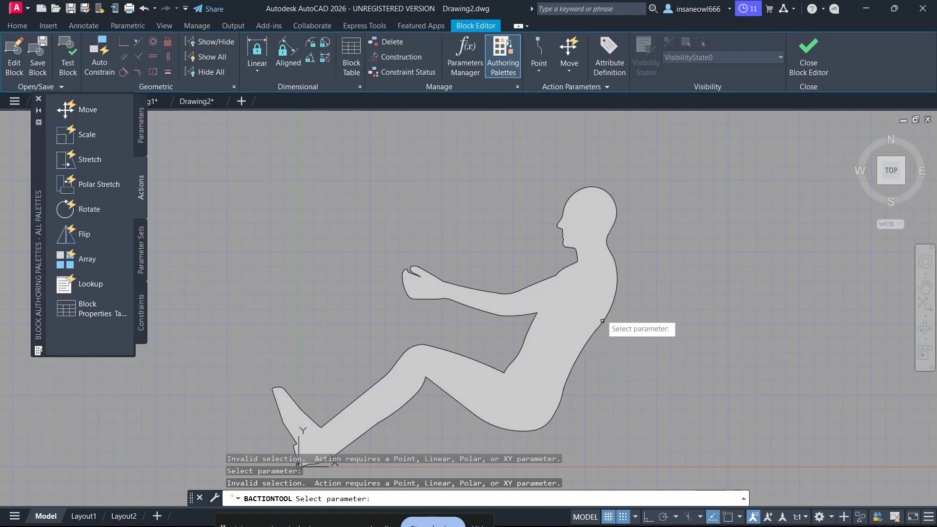
key("Escape")
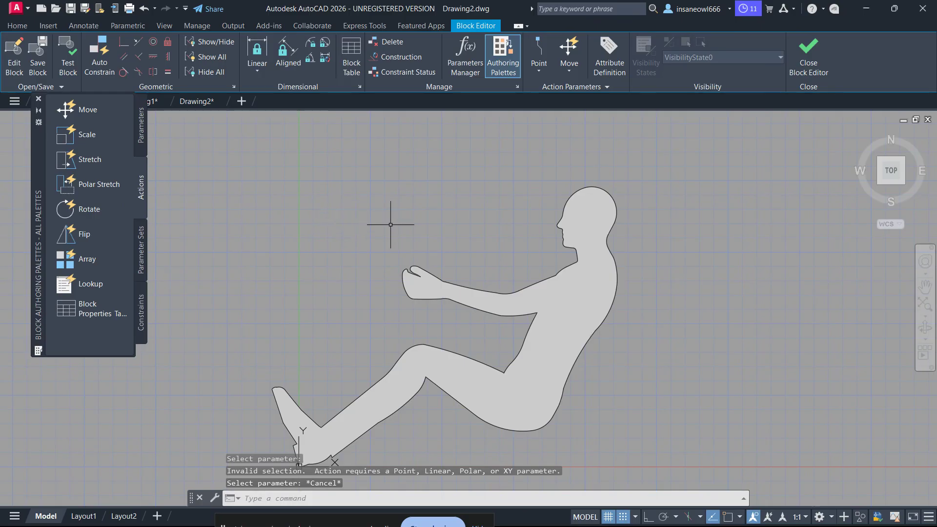
left_click(143, 138)
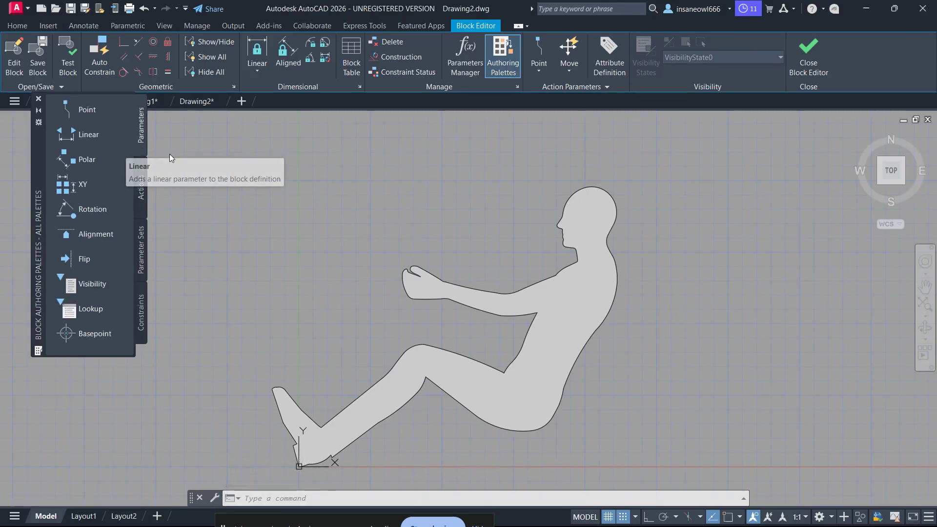
left_click(111, 209)
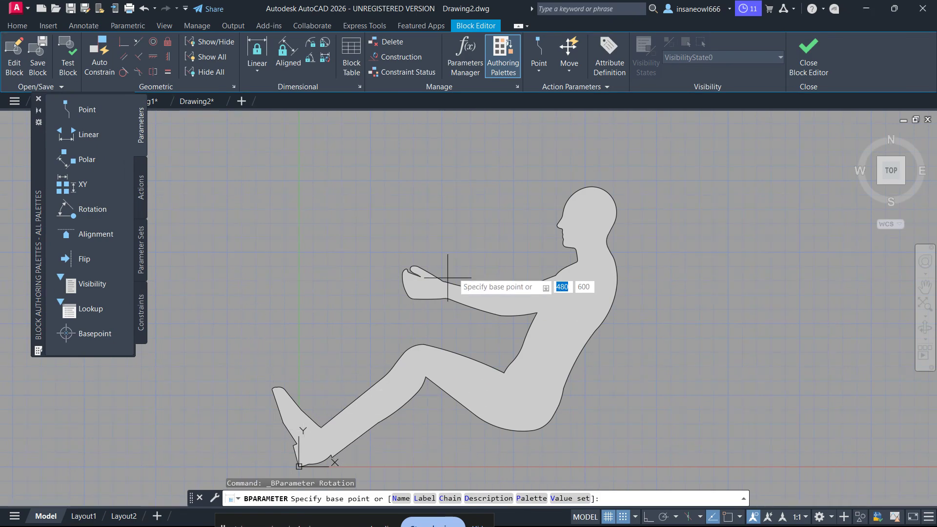
key("Escape")
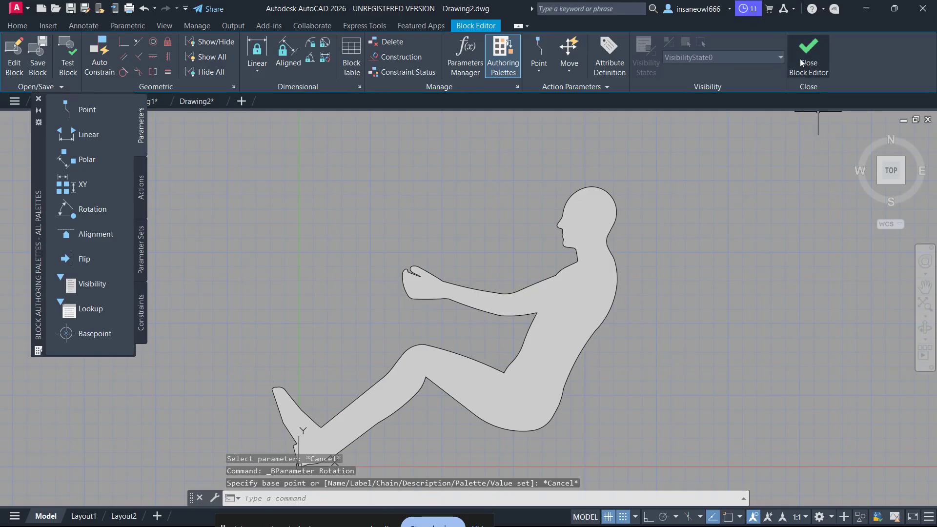
Close the Block Editor and discard the changes to the seated figure's block.
left_click(802, 59)
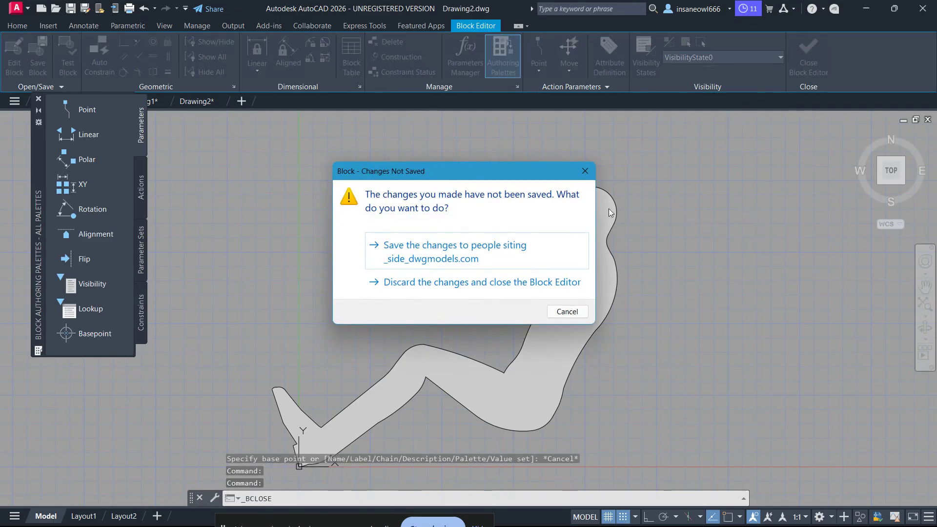
left_click(508, 283)
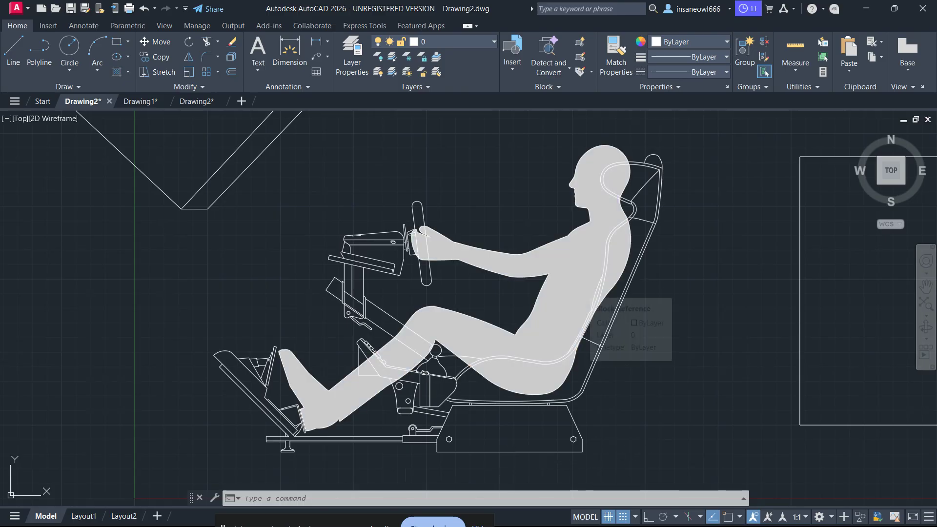
Reopen the seated figure's block in the Block Editor to view it, and return to the drawing.
double_click(582, 288)
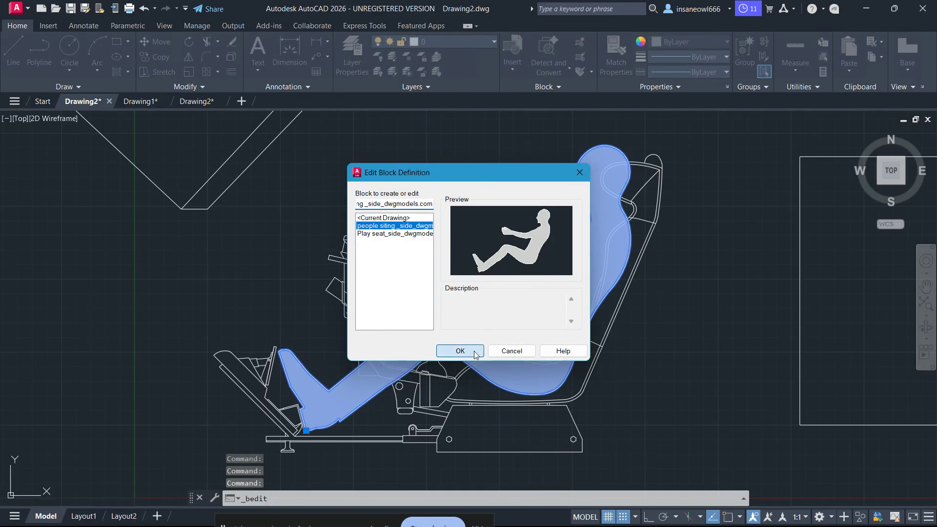
left_click(474, 352)
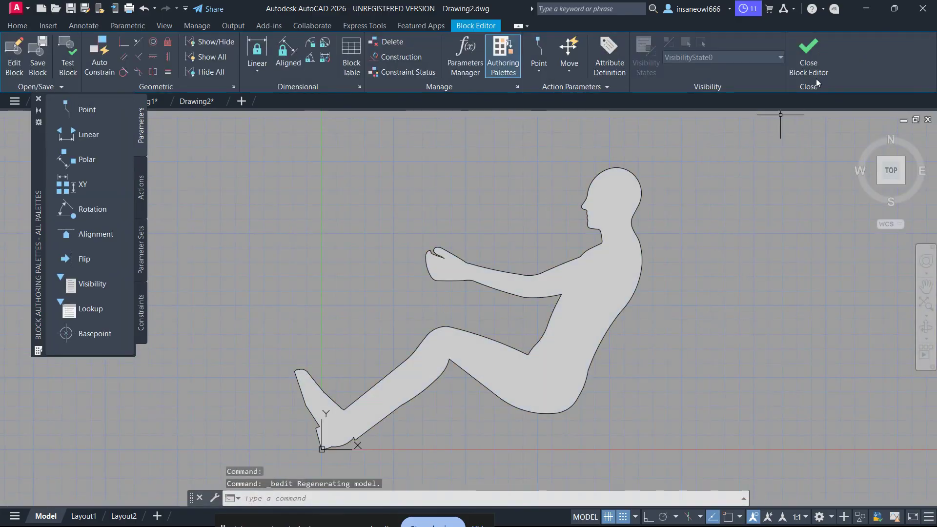
left_click(821, 48)
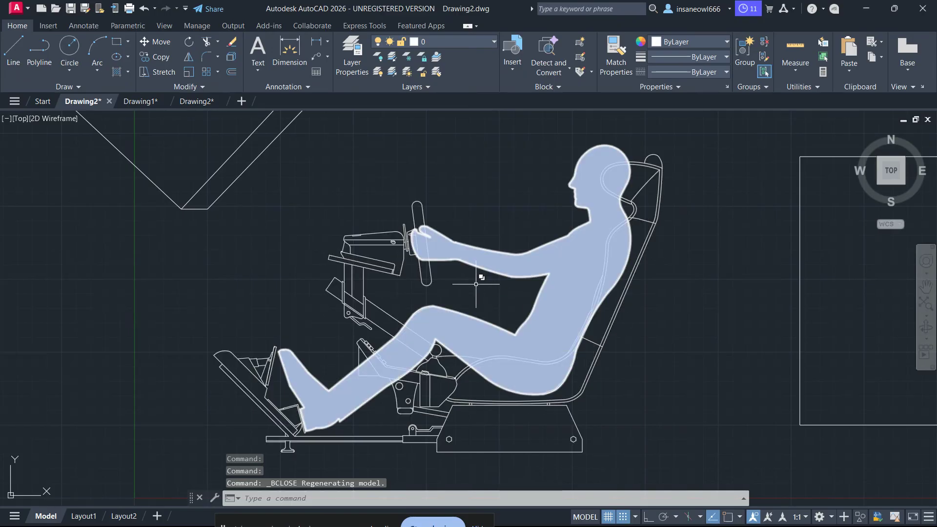